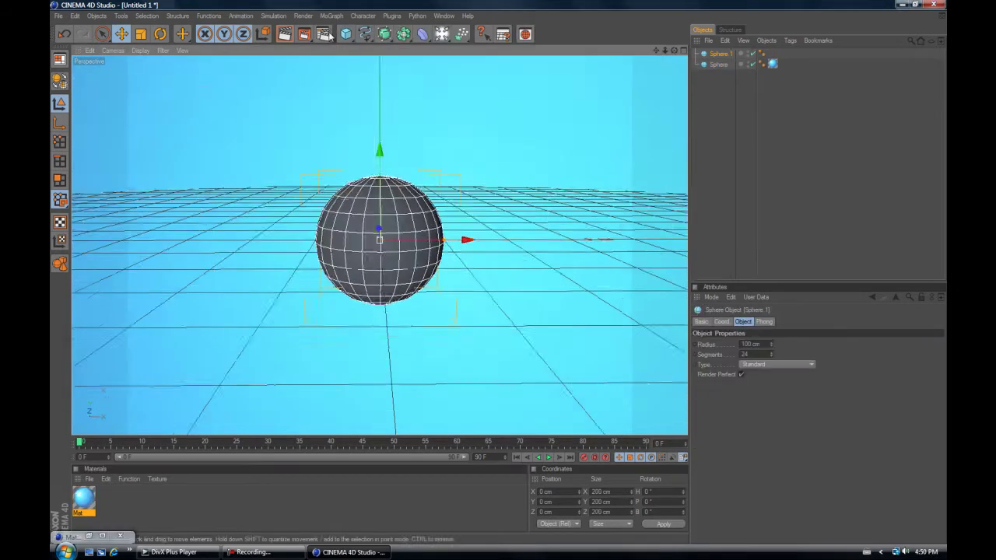
Step: Add a Capsule primitive to use as a Boole cutter for the side sphere
left_click(493, 98)
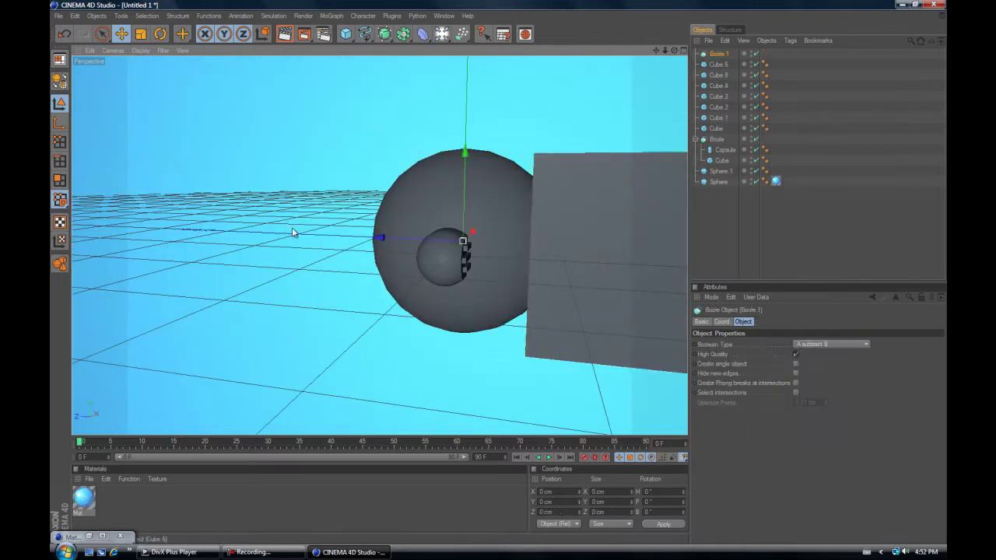
left_click(345, 33)
Step: Add an Oil Tank for the nose and reduce its radius
left_click(441, 82)
mouse_move(296, 171)
left_mouse_down("alt")
mouse_move(304, 173)
mouse_move(230, 209)
mouse_move(261, 208)
left_mouse_up("alt")
left_click_drag(318, 110, 342, 104, "alt")
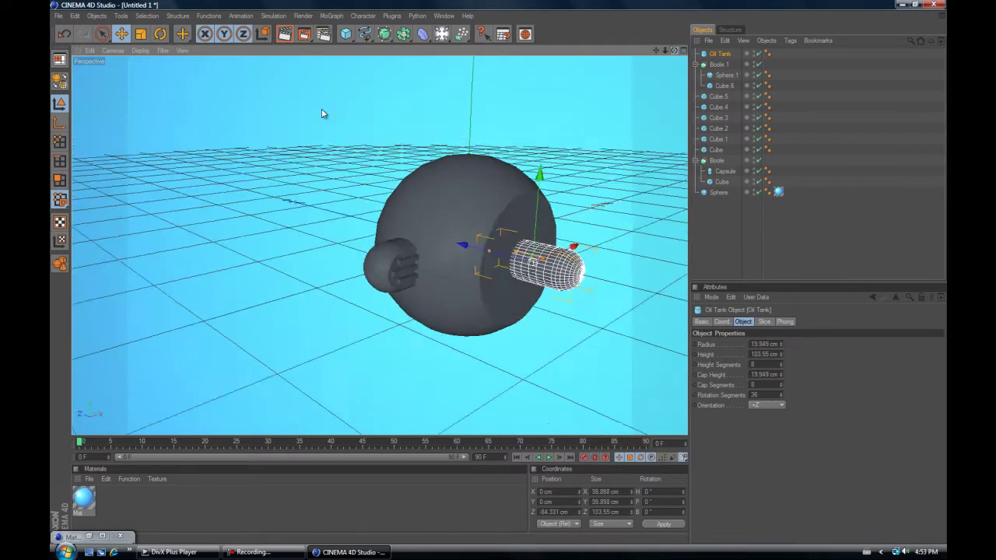
Step: Add a Capsule ear and move it into place beside the head
left_click(345, 34)
left_click(437, 42)
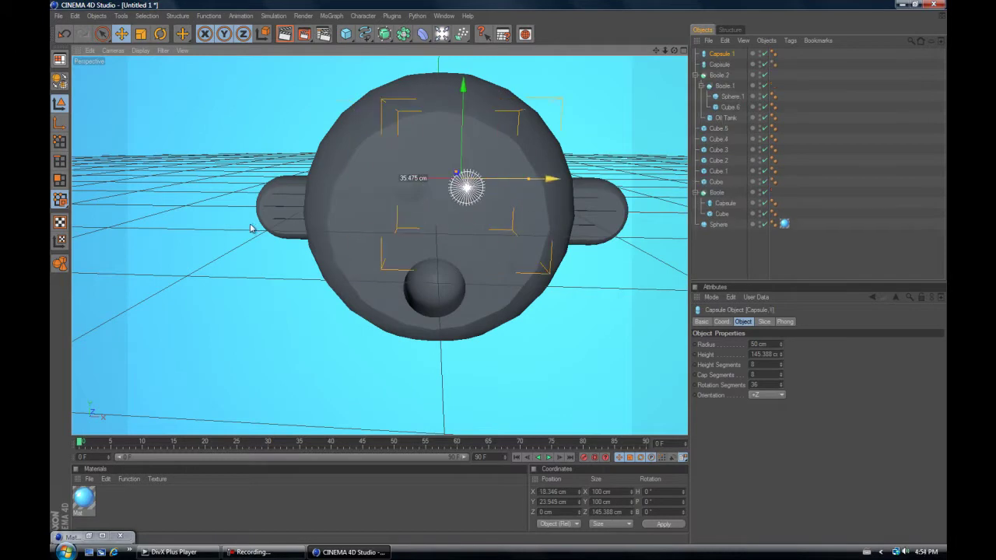
left_click_drag(251, 228, 233, 228, "alt")
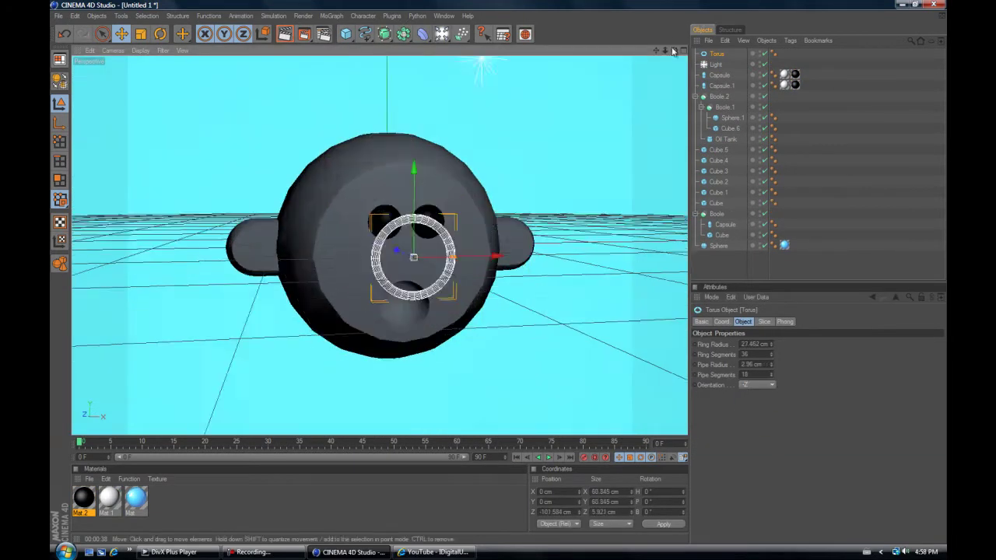
Step: Position the duplicate torus ring around the right eye, then check and deselect the ear capsules
mouse_move(434, 125)
left_mouse_down("alt")
mouse_move(447, 113)
mouse_move(489, 218)
left_mouse_up("alt")
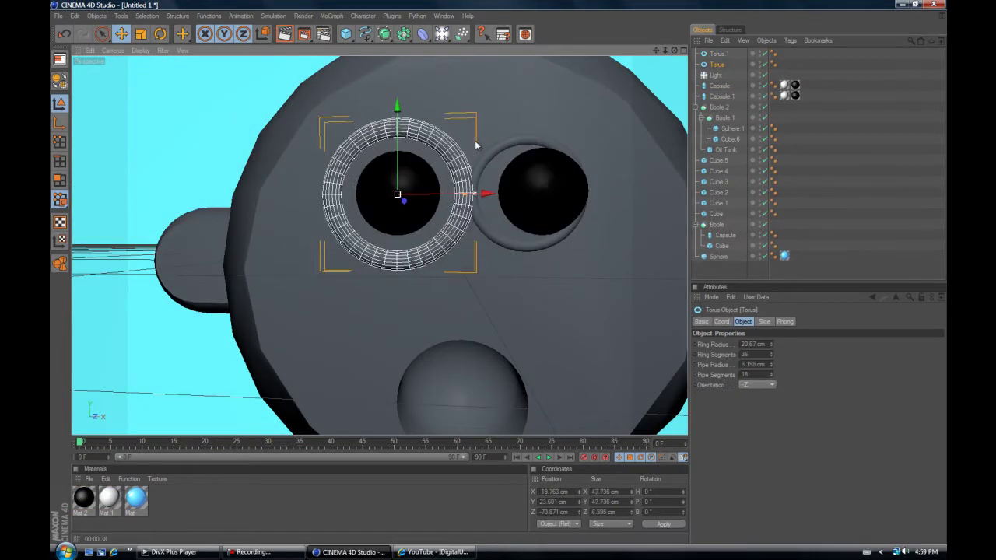
left_click(471, 144)
scroll(450, 146, "down", 5)
left_click(435, 143)
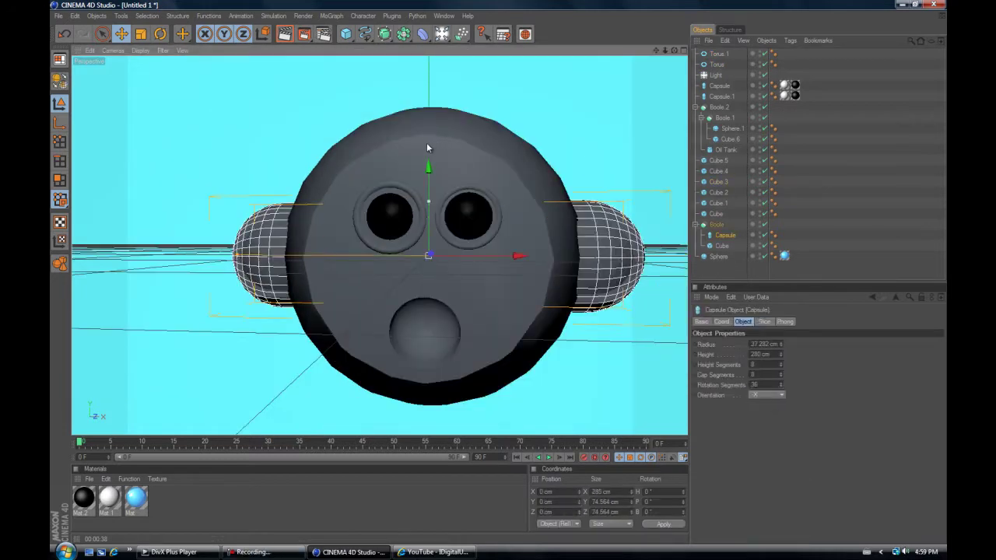
left_click(341, 157)
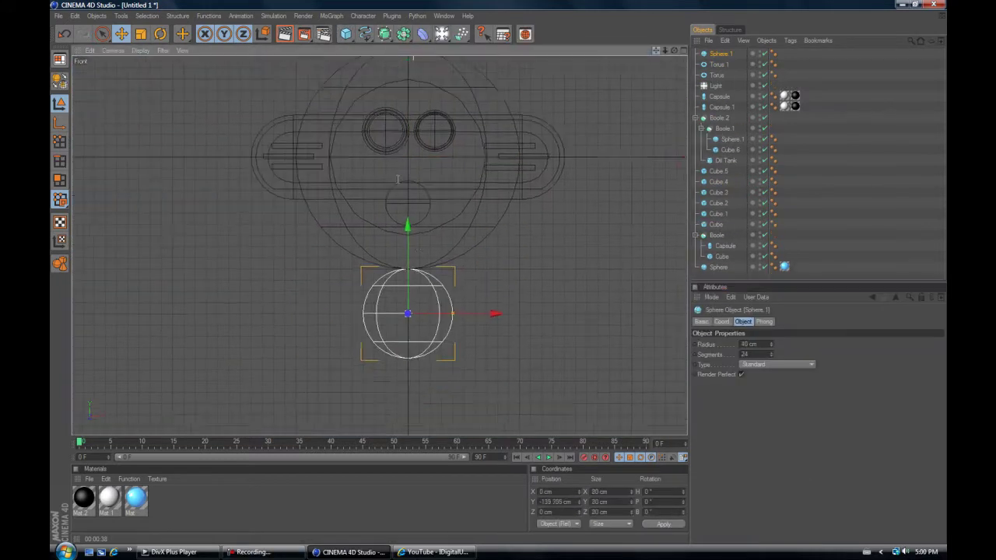
Step: Delete the small gridded sphere and copy-paste a small sphere duplicate for the limbs
scroll(404, 209, "up", 3)
scroll(494, 222, "down", 3)
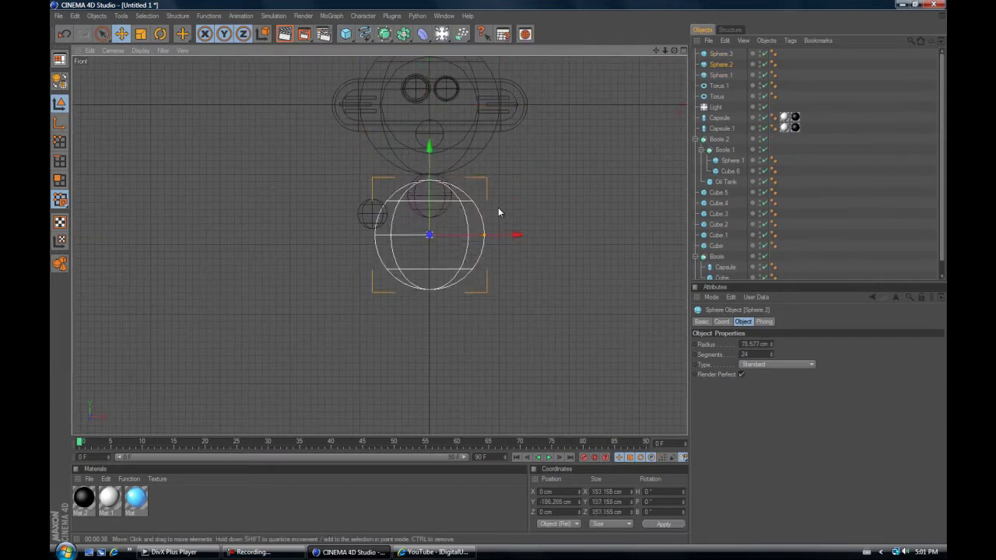
key("ctrl+z")
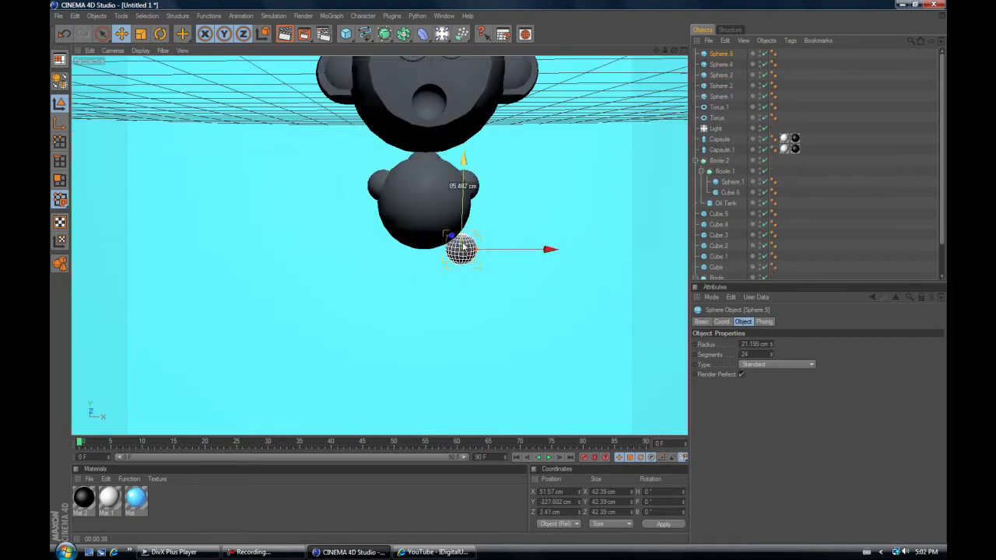
key("Delete")
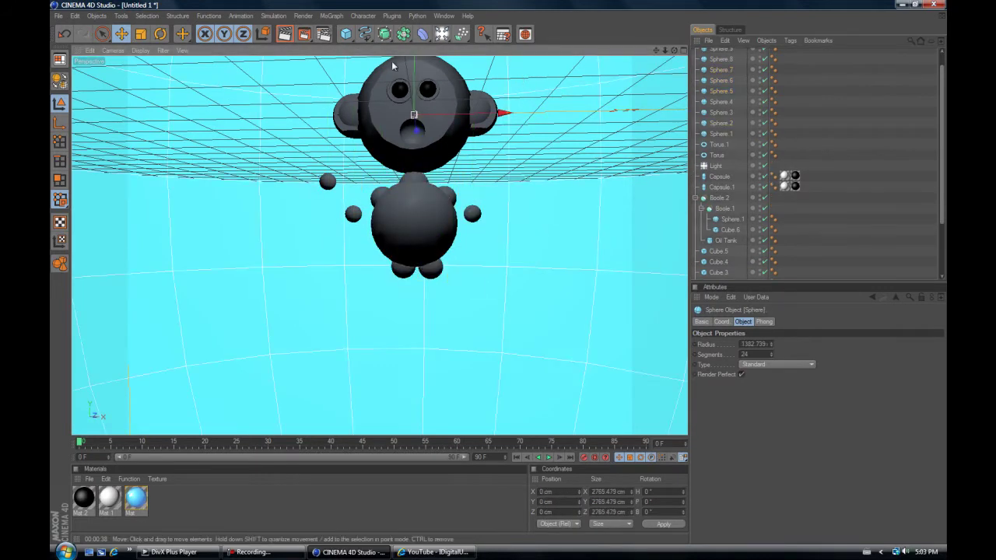
key("ctrl+c")
key("ctrl+v")
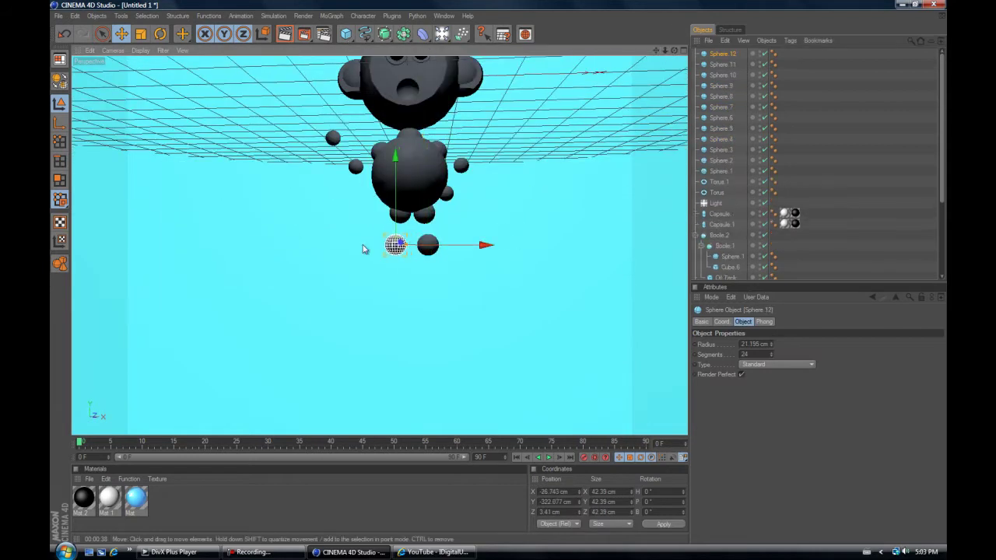
Step: Build a foot from a Capsule and Cube nested under a Boole object
left_click_drag(345, 34, 405, 82)
left_click_drag(664, 50, 664, 52)
mouse_move(500, 276)
left_mouse_down("alt")
mouse_move(383, 65)
mouse_move(509, 93)
mouse_move(436, 86)
left_mouse_up("alt")
left_click(346, 34)
left_click_drag(402, 33, 513, 42)
left_click_drag(467, 86, 378, 89, "alt")
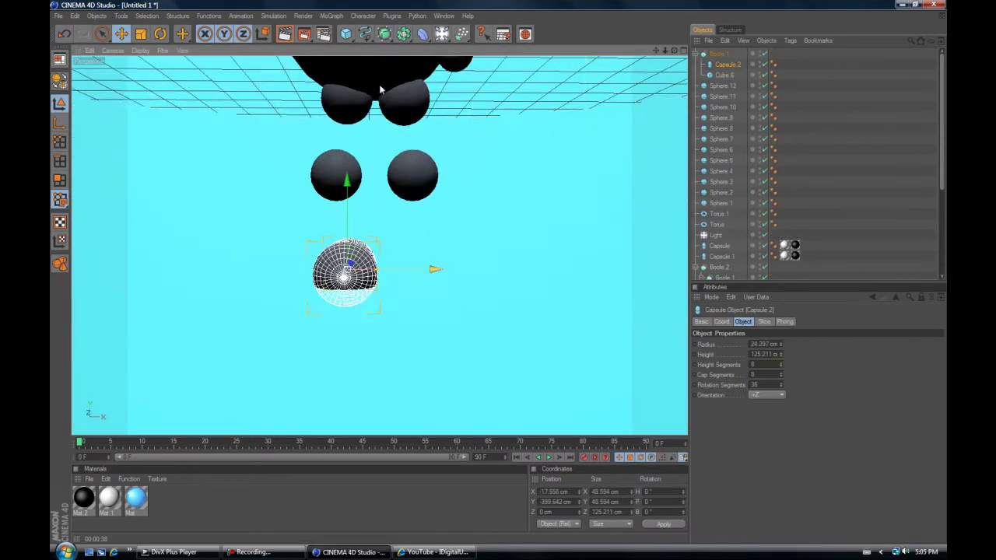
Step: Undo the recent cube and Boole edits with seven undo steps
key("ctrl+z")
key("ctrl+z")
key("ctrl+z")
key("ctrl+z")
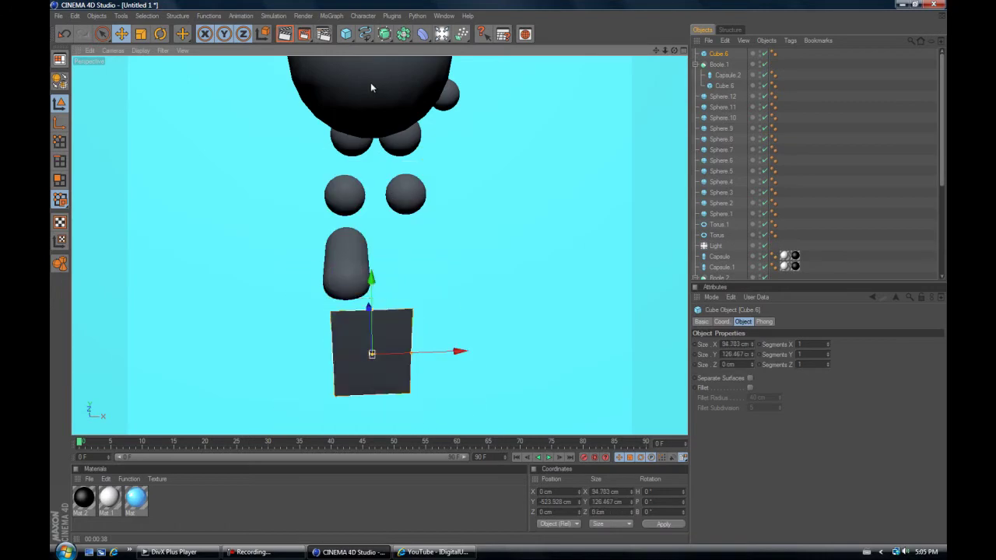
key("ctrl+z")
key("ctrl+z")
key("ctrl+z")
key("ctrl+z")
key("ctrl+z")
key("ctrl+z")
key("ctrl+z")
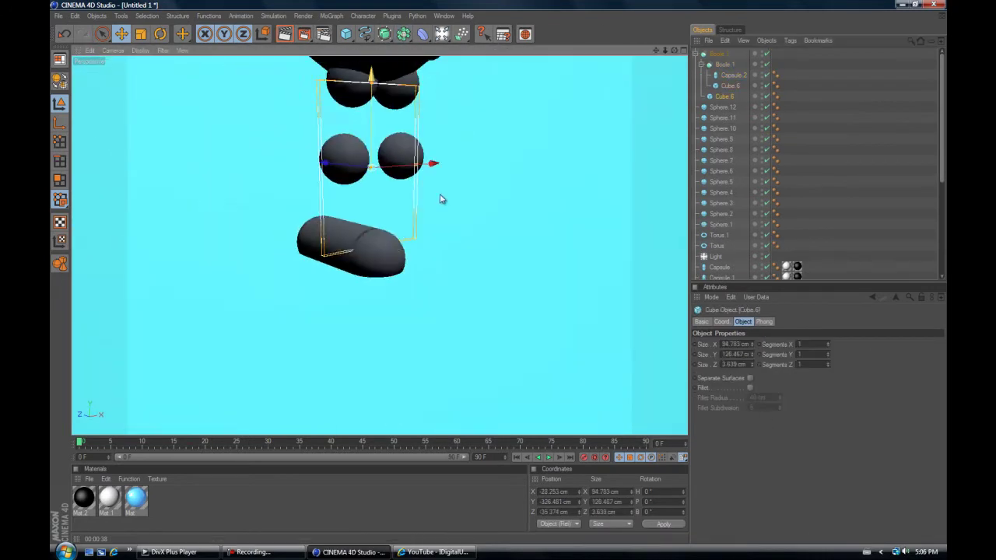
key("ctrl+z")
key("ctrl+z")
key("ctrl+z")
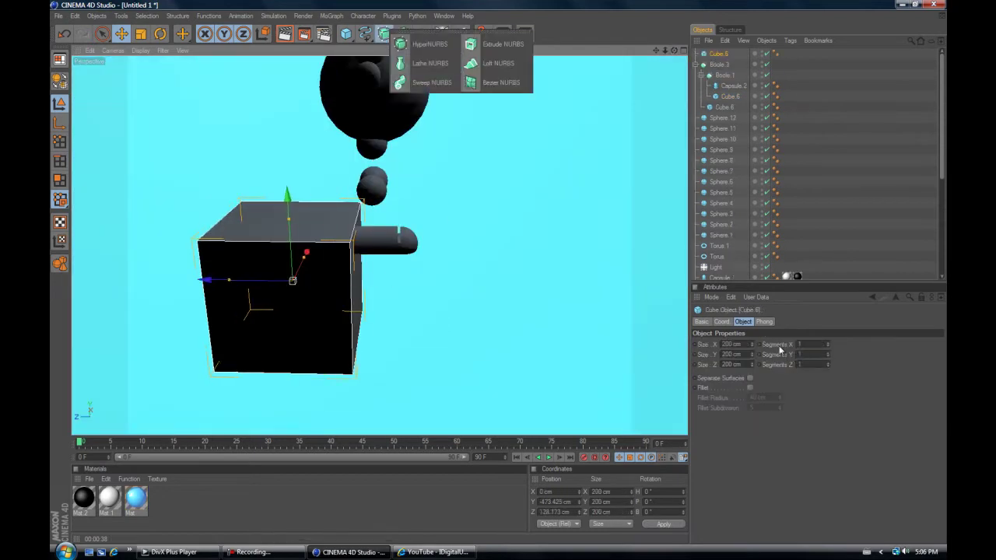
key("ctrl+z")
key("ctrl+z")
key("ctrl+z")
key("ctrl+z")
key("ctrl+z")
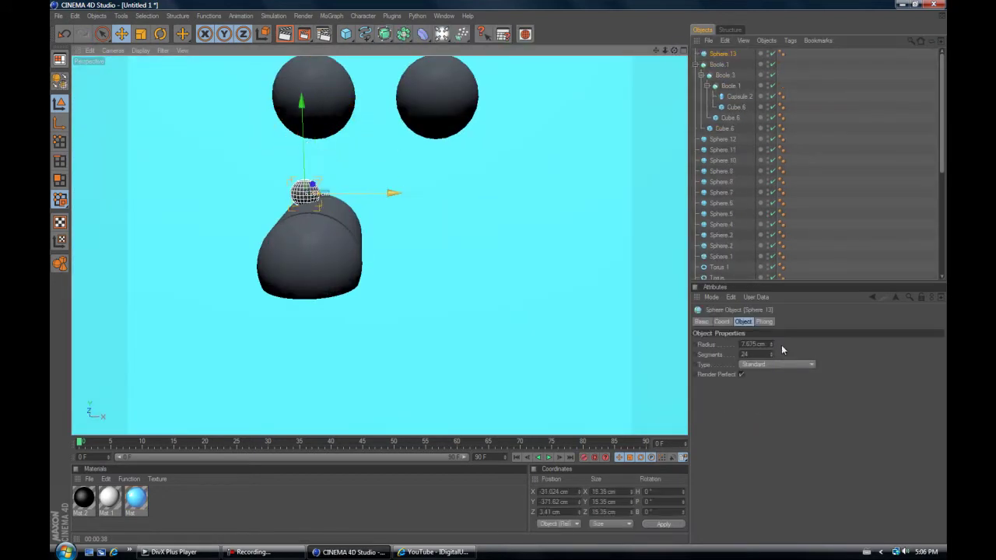
key("ctrl+z")
key("ctrl+z")
key("ctrl+z")
key("ctrl+z")
key("ctrl+z")
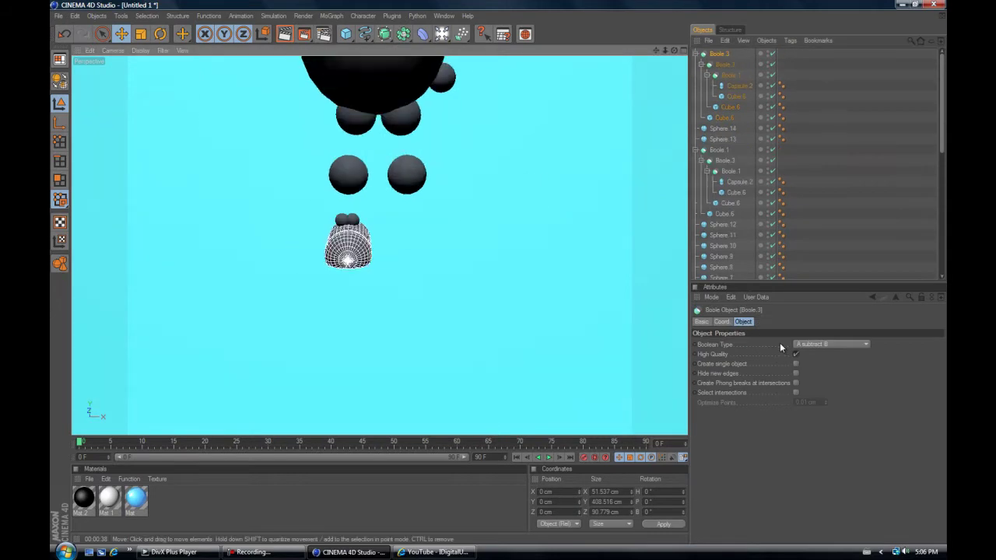
key("ctrl+z")
key("ctrl+z")
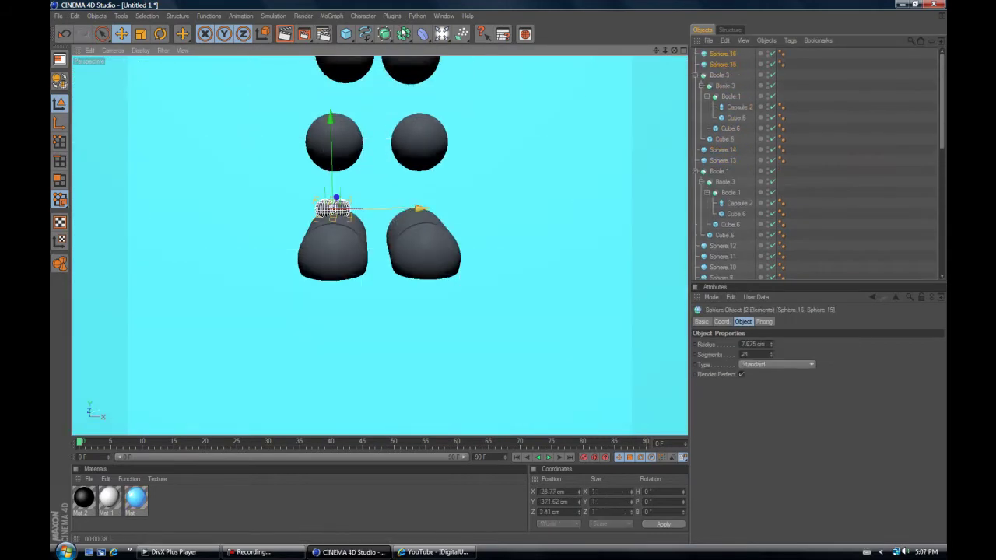
key("ctrl+z")
key("ctrl+z")
key("ctrl+z")
key("ctrl+z")
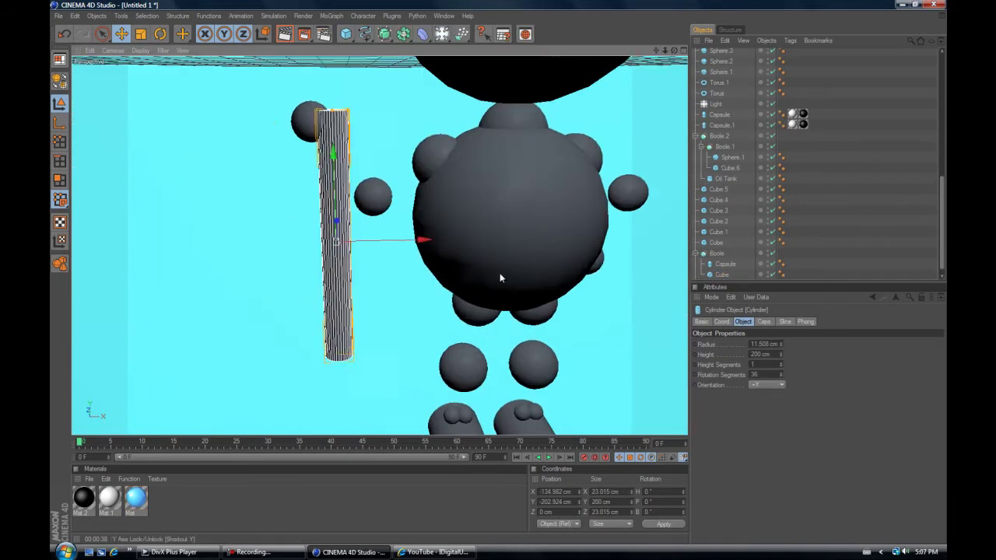
Step: Place and rotate thin cylinders along both arms between the joint spheres
key("ctrl+y")
key("ctrl+y")
key("ctrl+y")
key("ctrl+y")
key("ctrl+y")
key("ctrl+y")
key("ctrl+y")
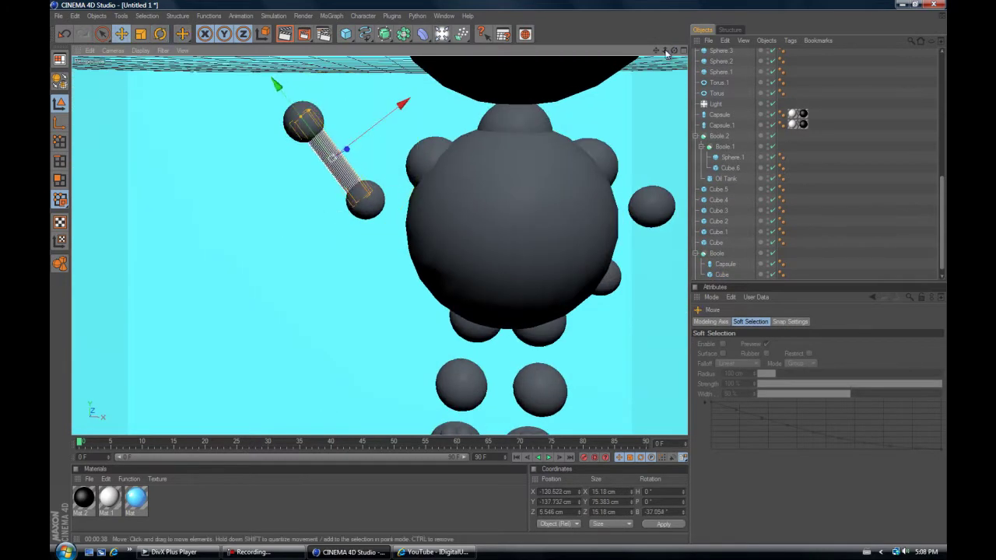
key("ctrl+y")
key("r")
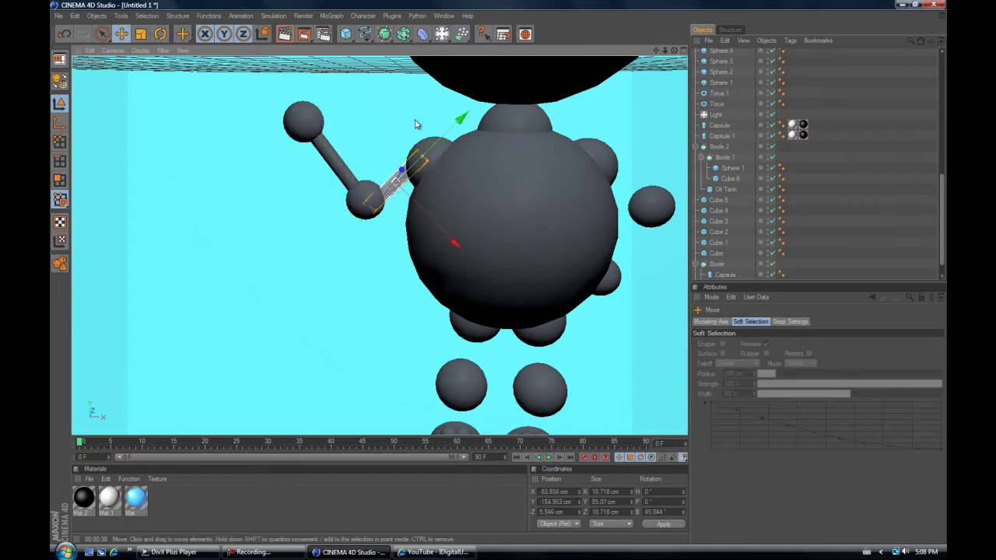
key("ctrl+y")
key("ctrl+y")
key("ctrl+y")
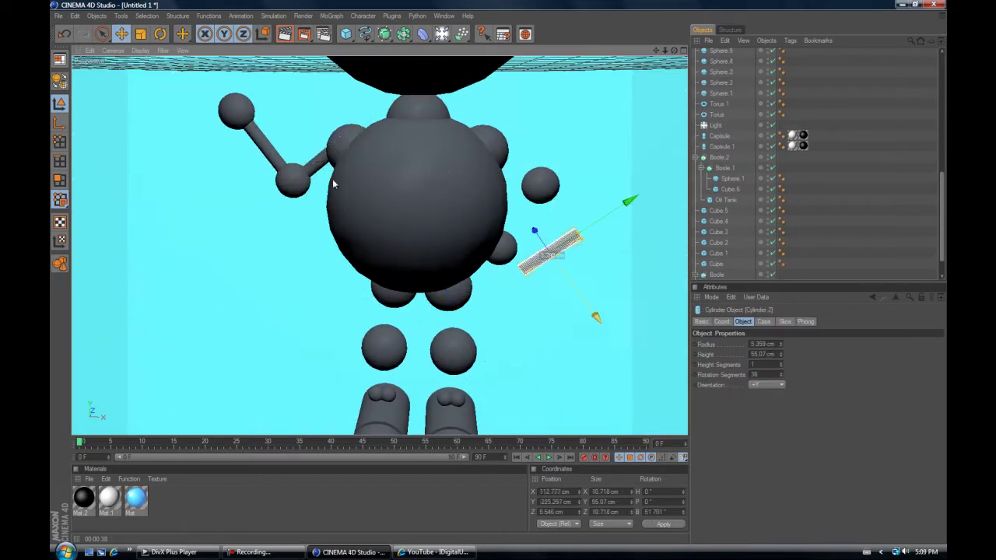
key("ctrl+y")
key("ctrl+y")
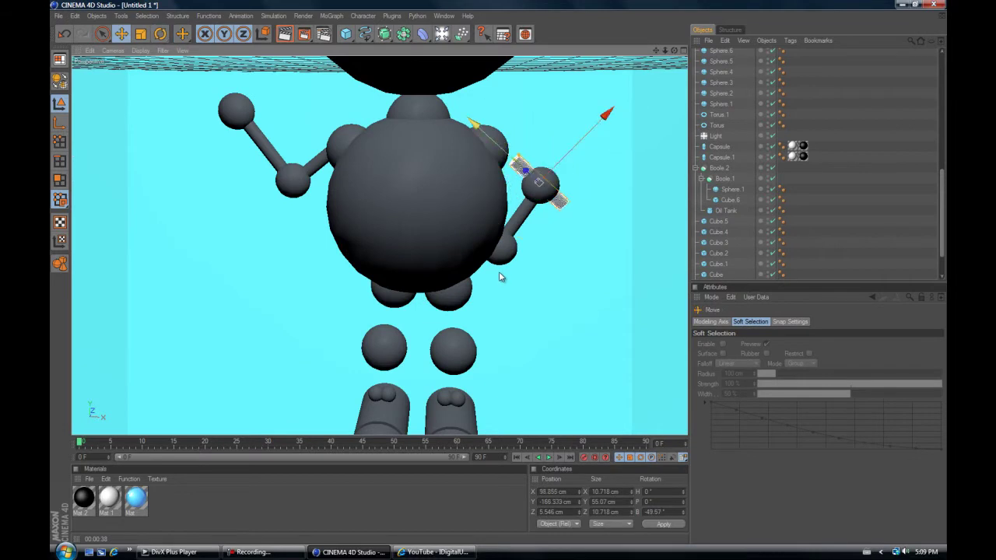
key("ctrl+y")
Step: Copy cylinders onto both legs, then undo the last three edits
key("ctrl+y")
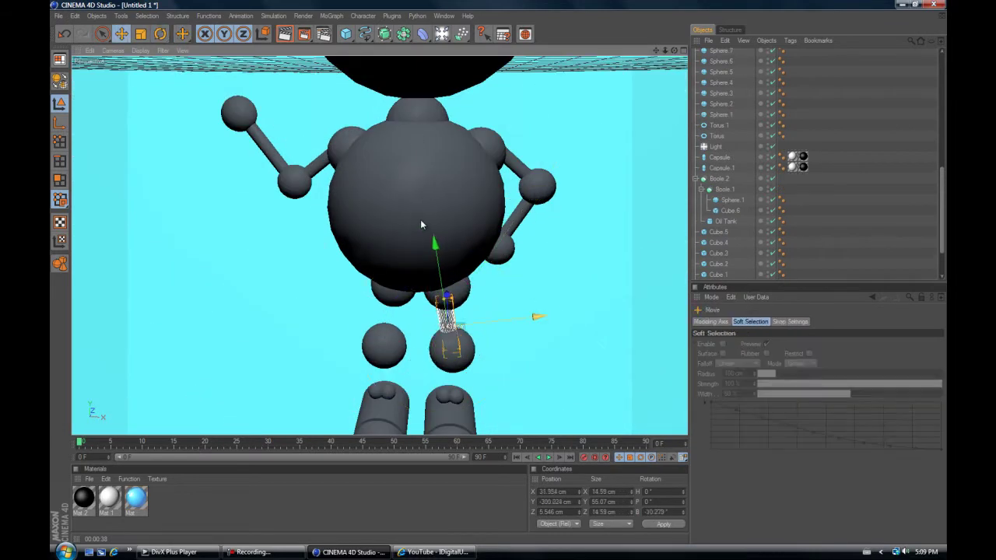
key("ctrl+y")
key("ctrl+y")
key("ctrl+y")
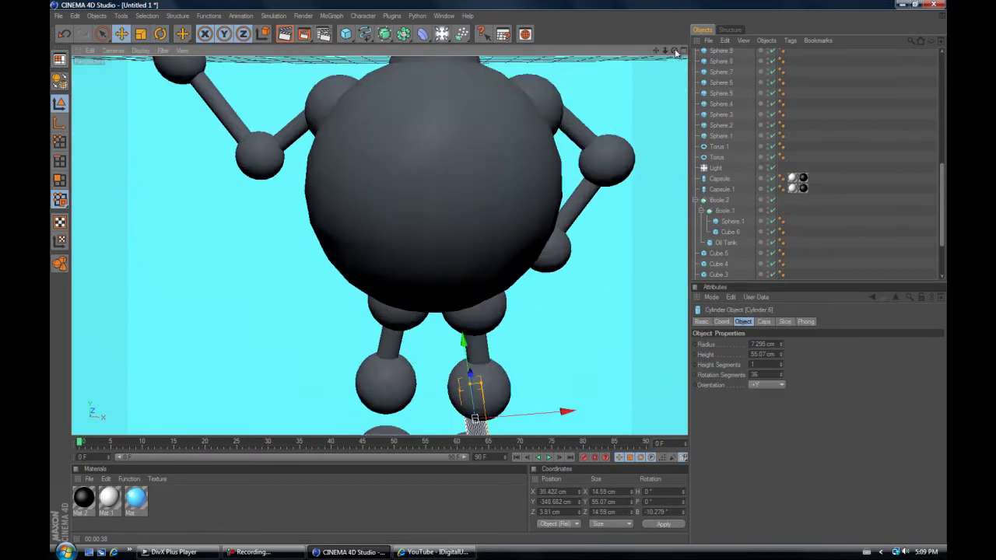
key("ctrl+y")
key("ctrl+y")
key("ctrl+z")
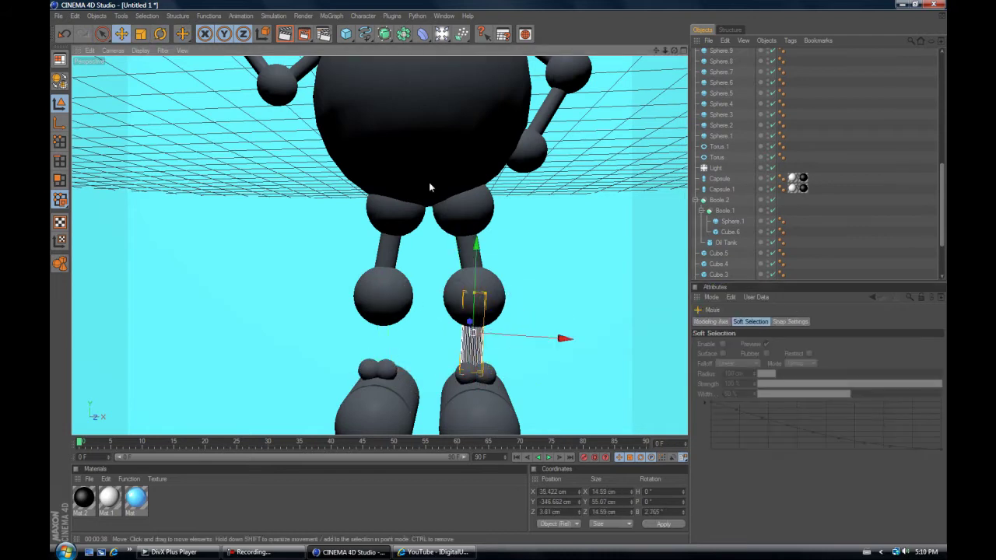
key("ctrl+z")
key("ctrl+z")
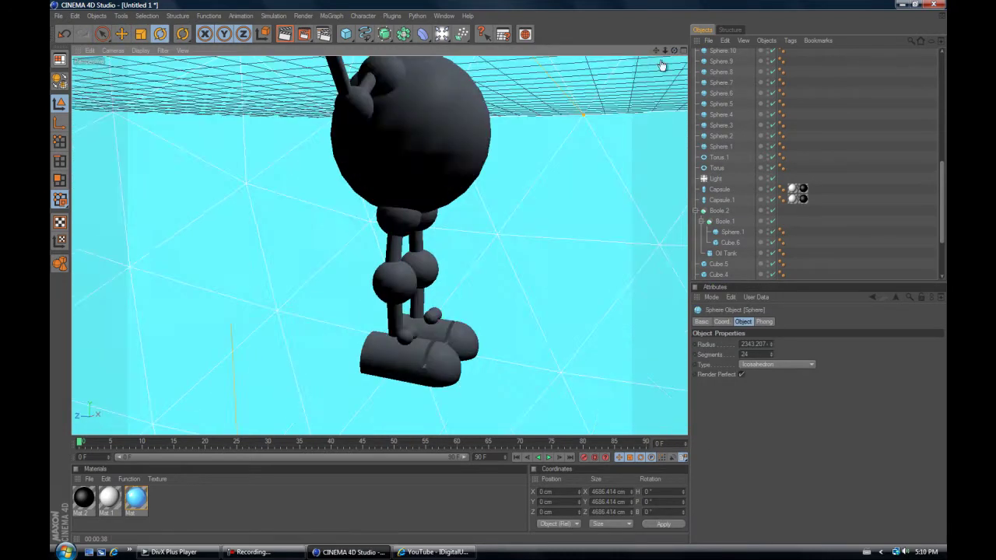
key("ctrl+z")
key("ctrl+z")
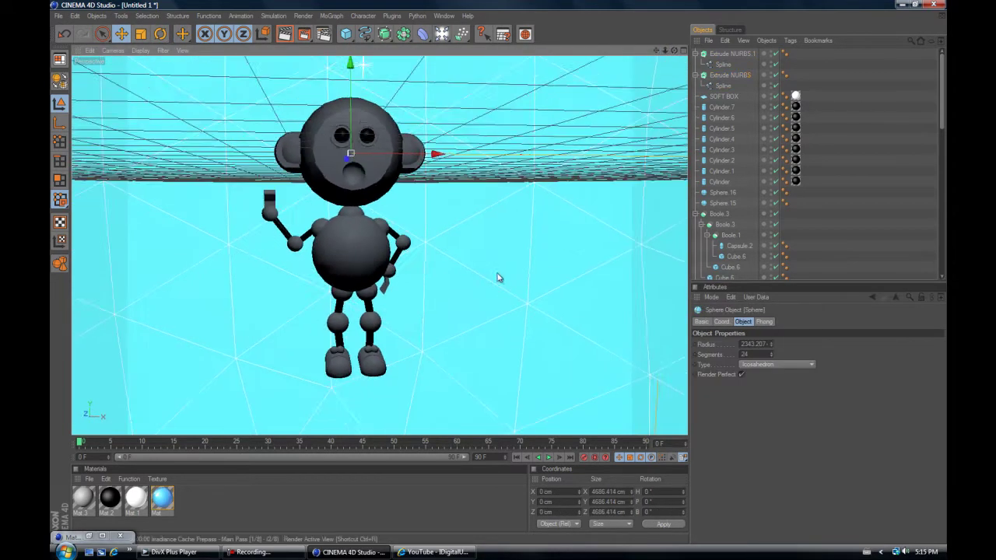
Step: Render a preview of the finished robot scene
key("ctrl+r")
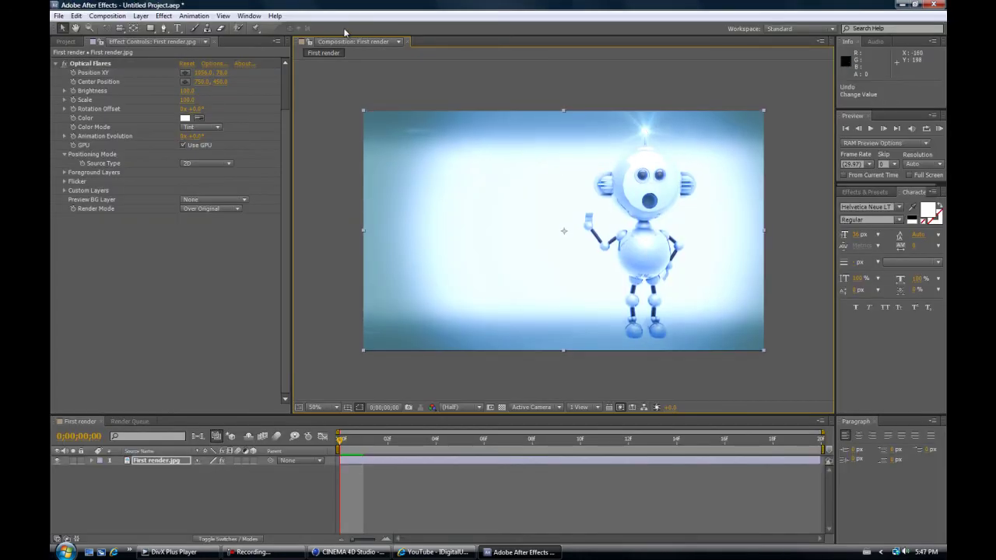
Step: Undo the stray shape layer, stroke the mask path with Generate > Stroke, and add a text layer
key("ctrl+z")
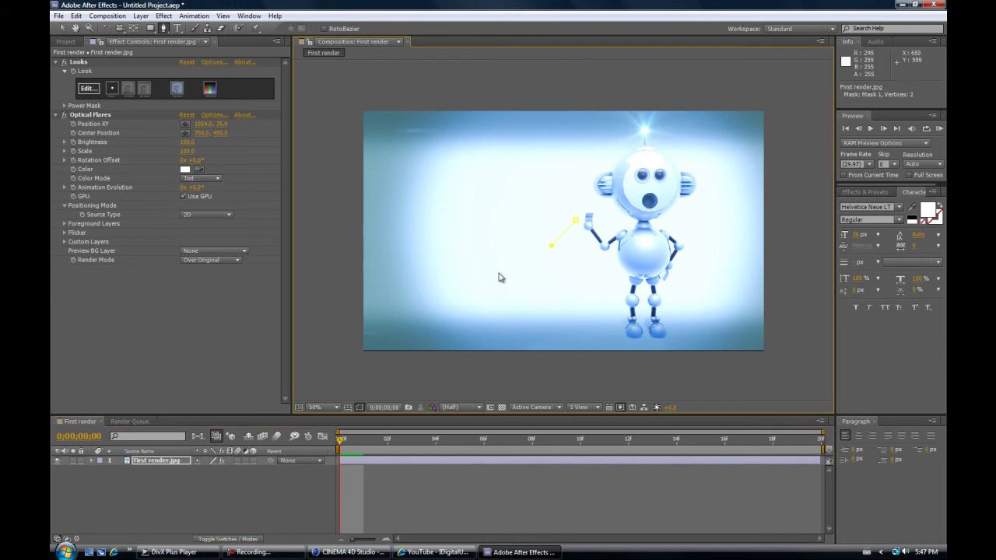
left_click(163, 16)
left_click(335, 422)
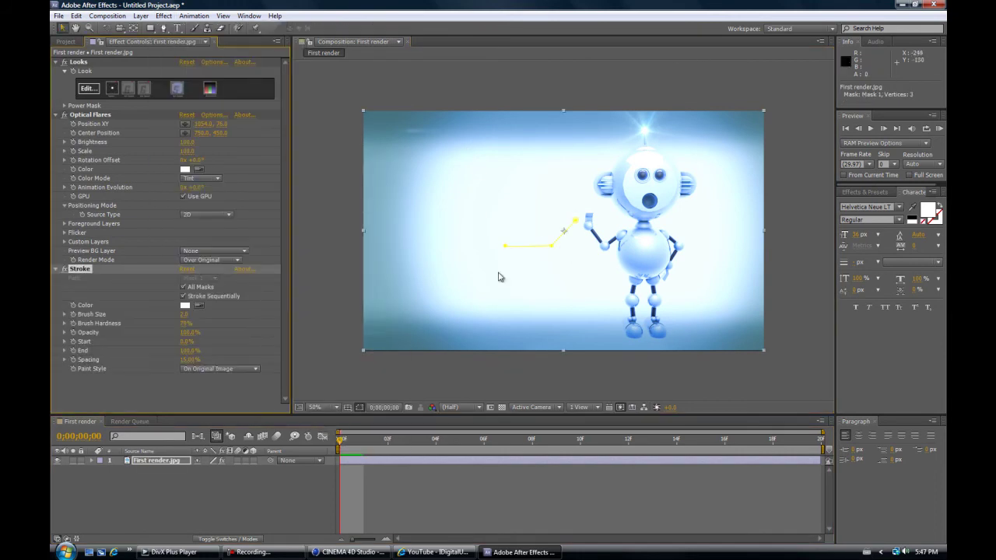
left_click(574, 159)
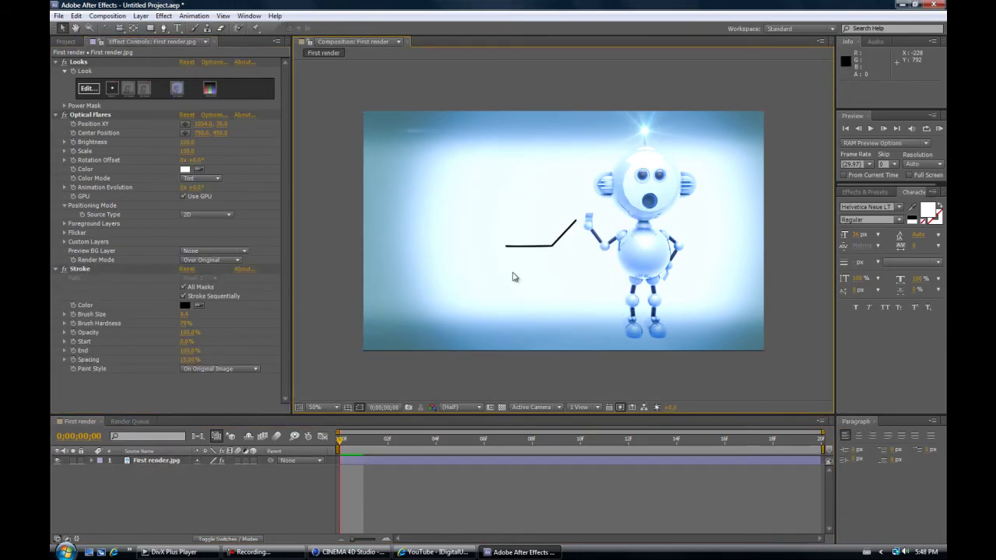
key("ctrl+alt+shift+t")
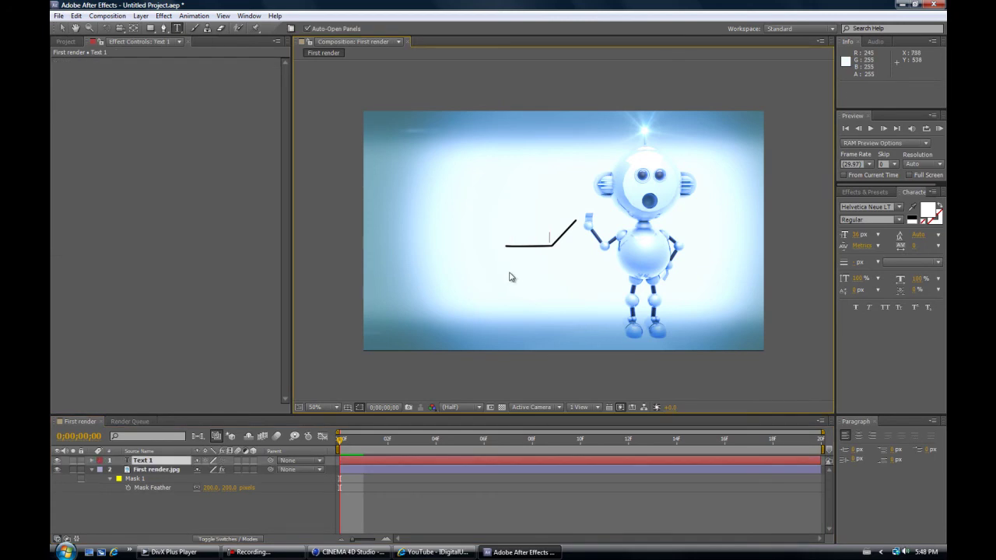
Step: Choose a colour for the author's name text and open it for editing
left_click(927, 209)
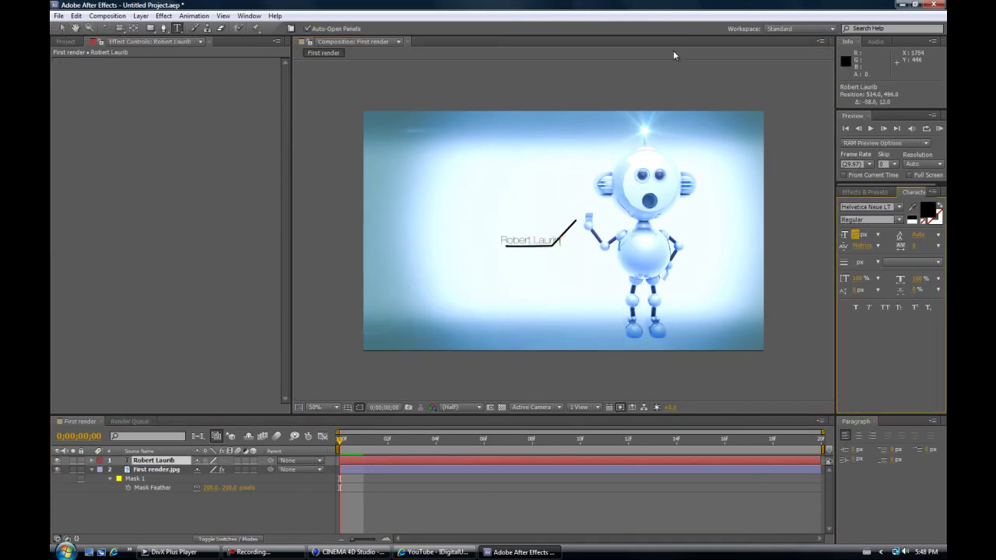
left_click(554, 331)
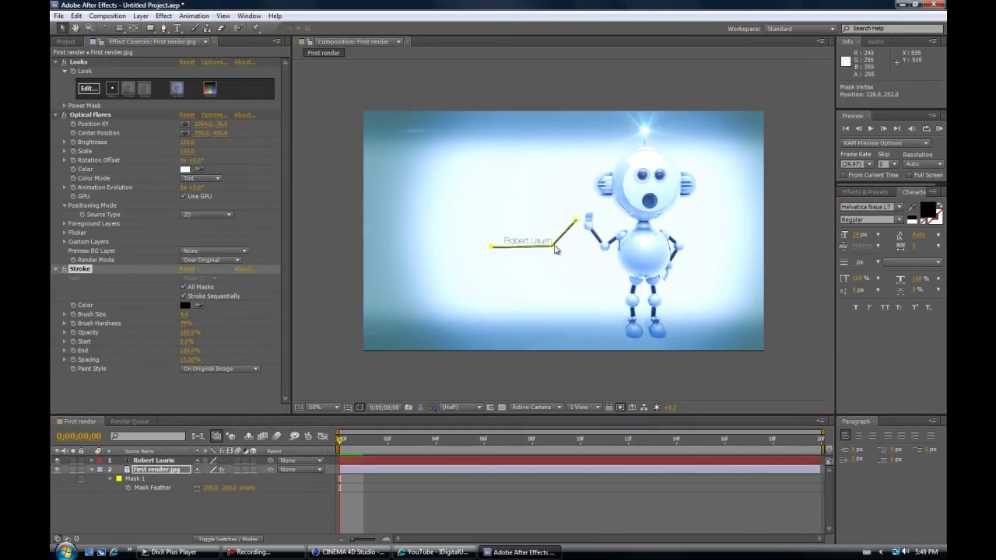
double_click(500, 277)
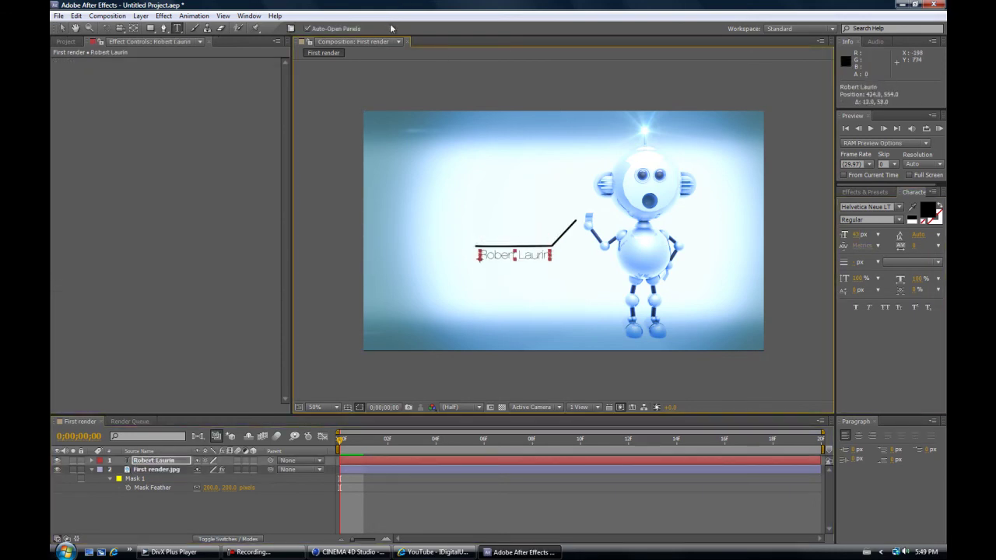
Step: Duplicate the name layer as 'Robo man', restyle in Disco Deck, and add to Render Queue
key("ctrl+d")
key("BackSpace")
type("Robo man")
key("ctrl+a")
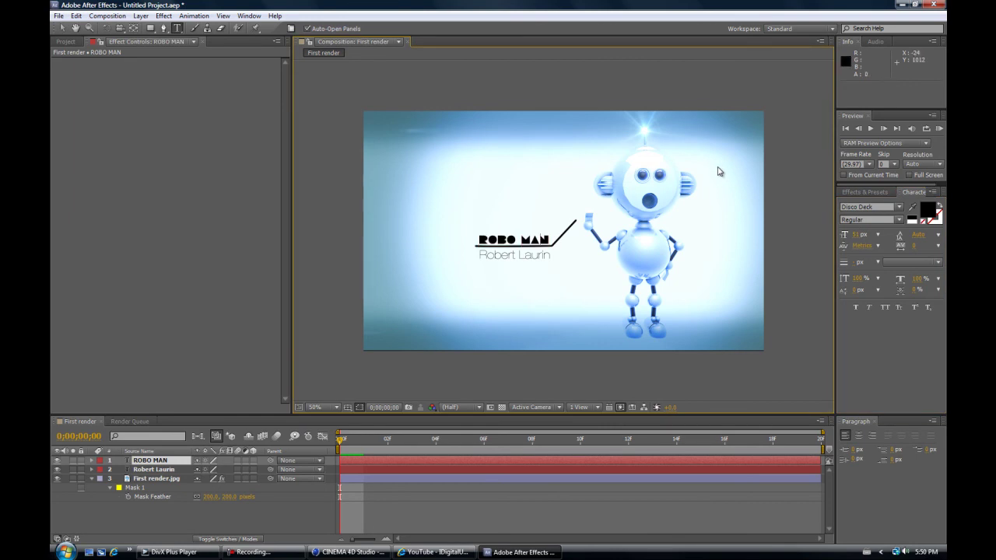
double_click(514, 254)
key("ctrl+m")
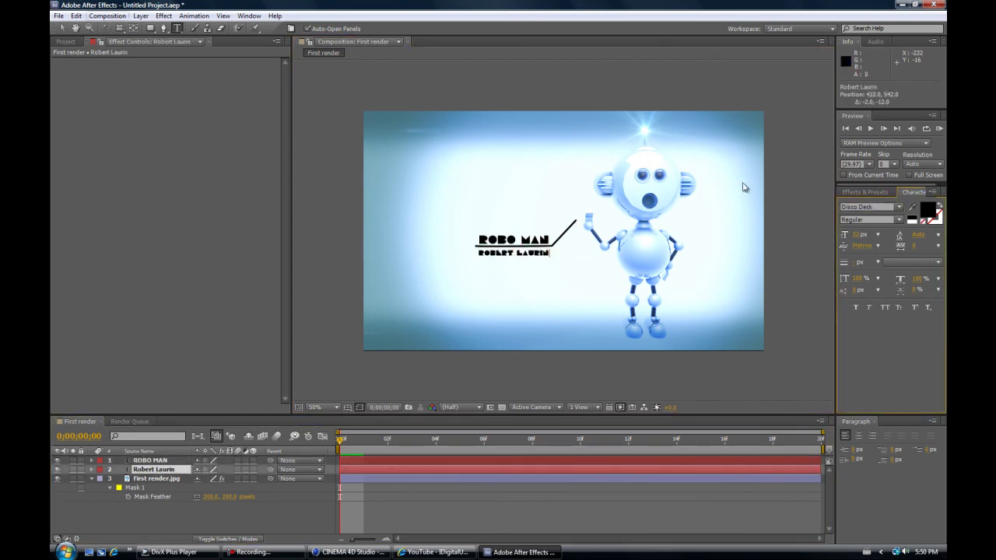